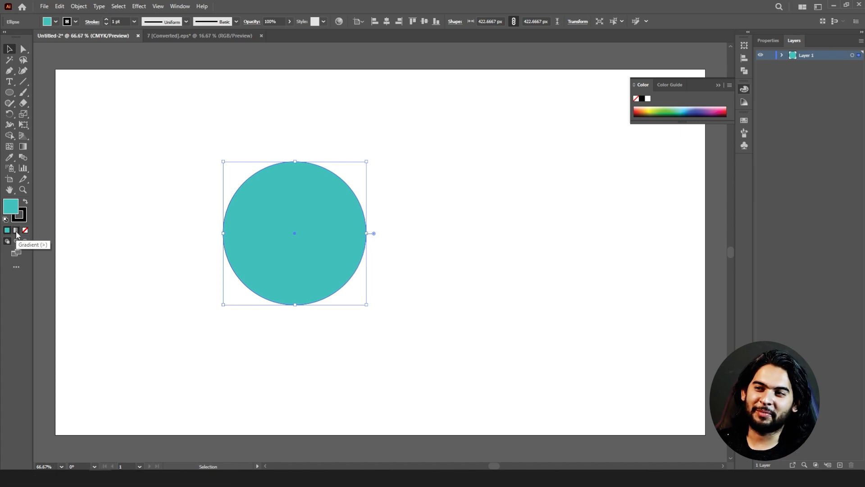
Fill the teal circle with a gradient, move the Gradient panel beside it, and close and reopen that panel.
left_click(15, 231)
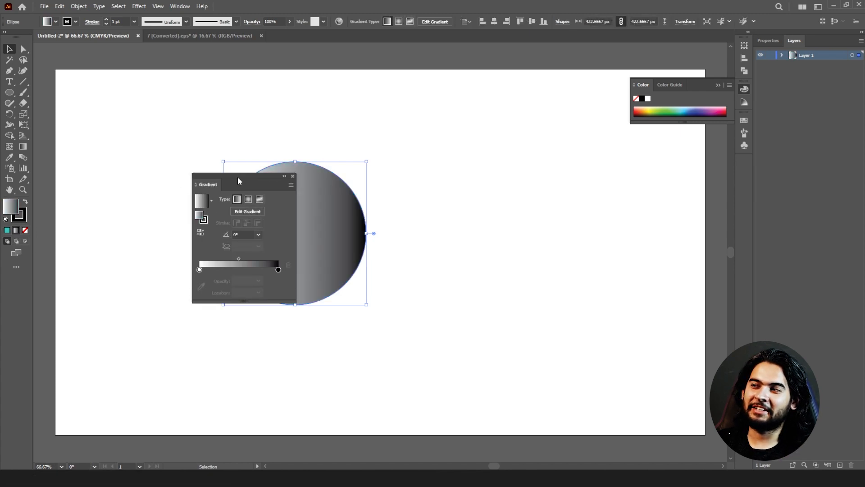
left_click_drag(238, 181, 133, 145)
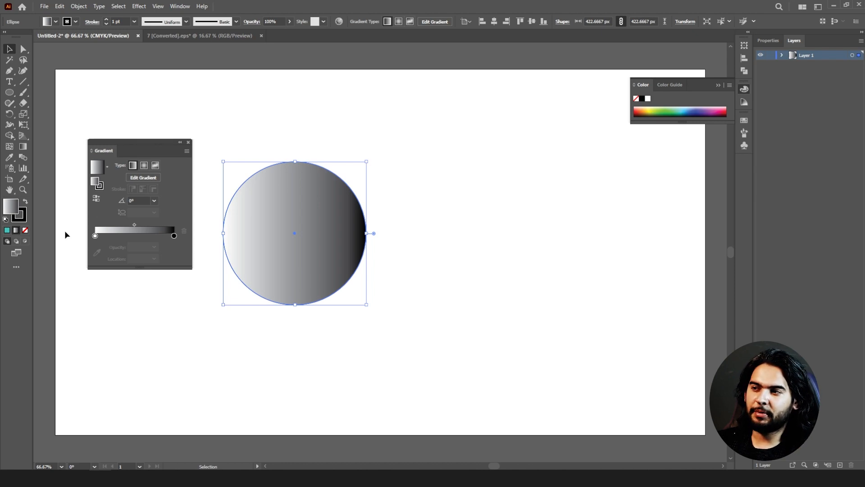
left_click(189, 142)
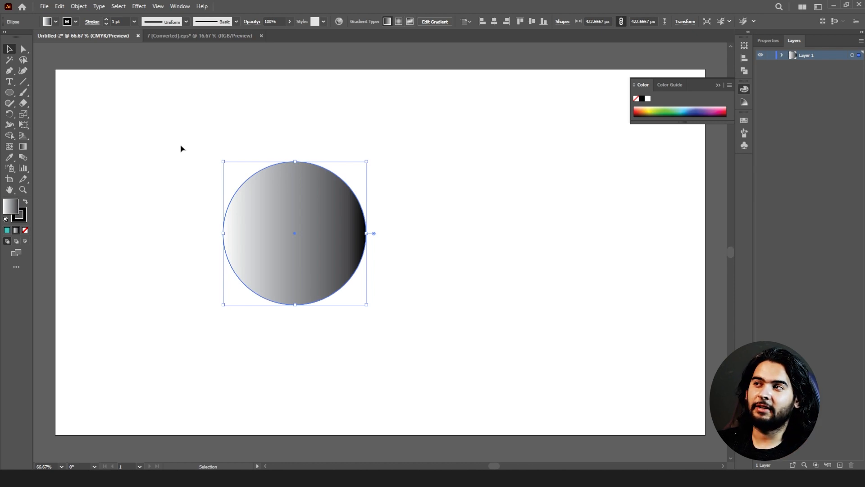
left_click(177, 6)
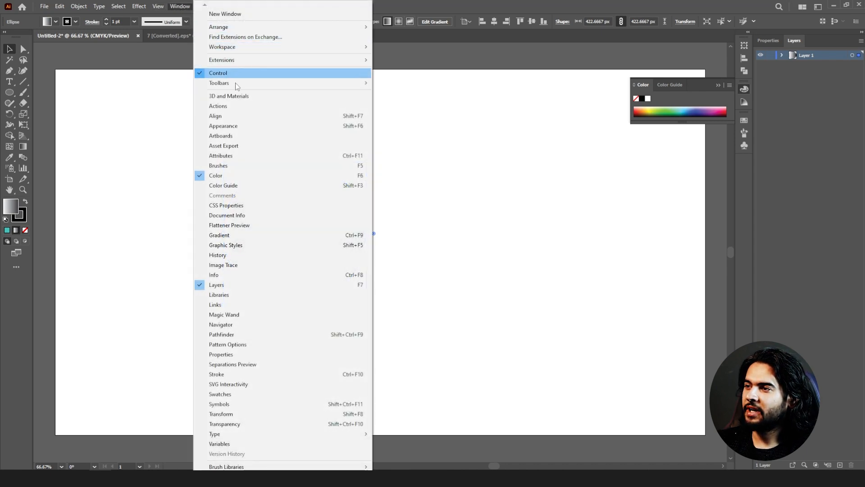
left_click(245, 235)
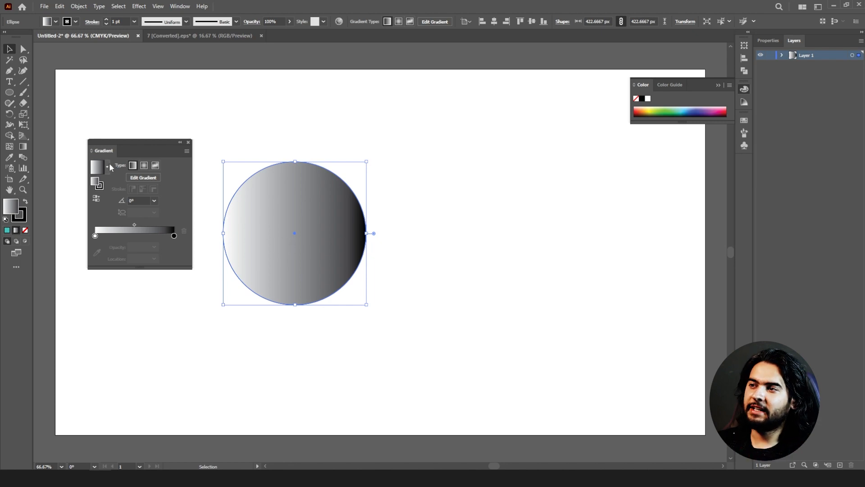
Try radial and freeform gradients on the circle, repositioning the freeform colour points, and return it to a linear gradient.
left_click(145, 164)
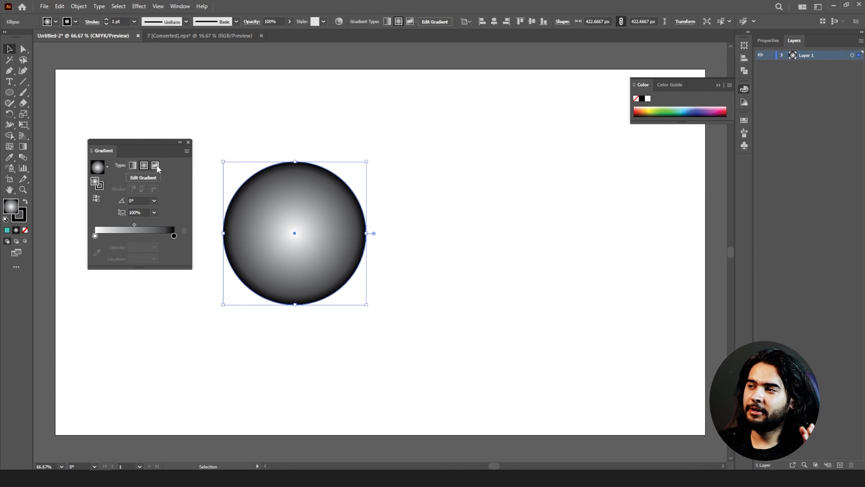
left_click(156, 166)
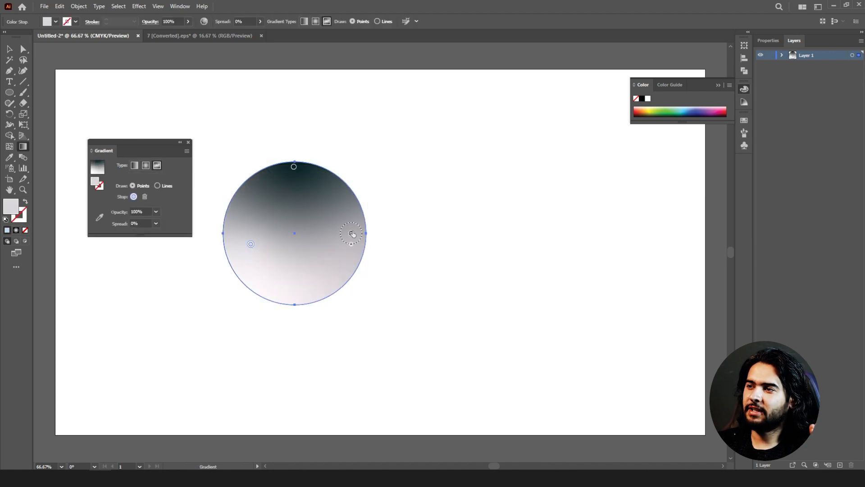
left_click_drag(352, 233, 349, 246)
left_click_drag(294, 168, 301, 199)
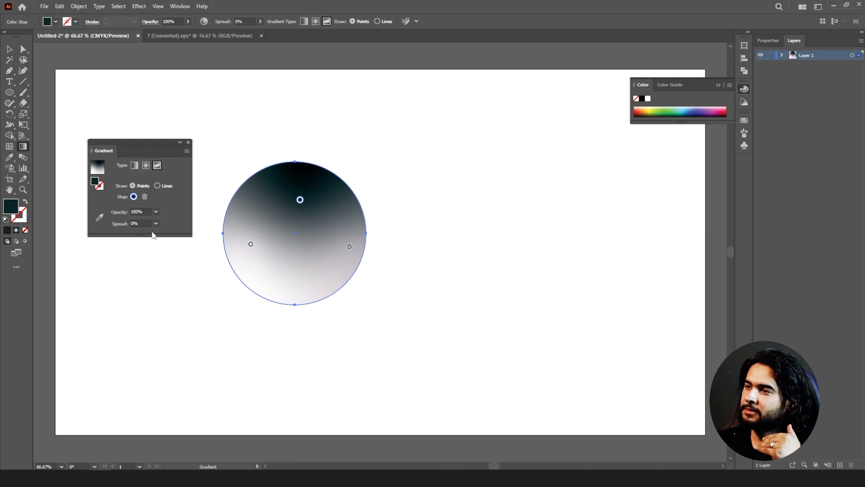
left_click_drag(250, 245, 233, 229)
left_click(146, 166)
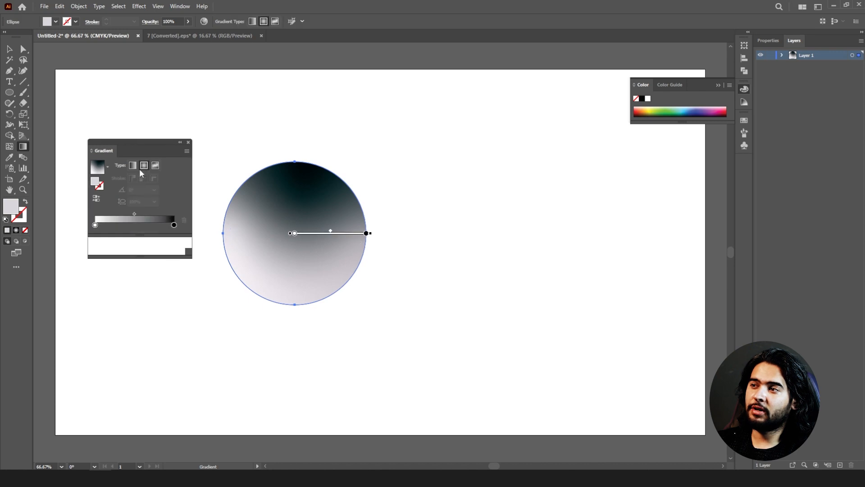
left_click(133, 165)
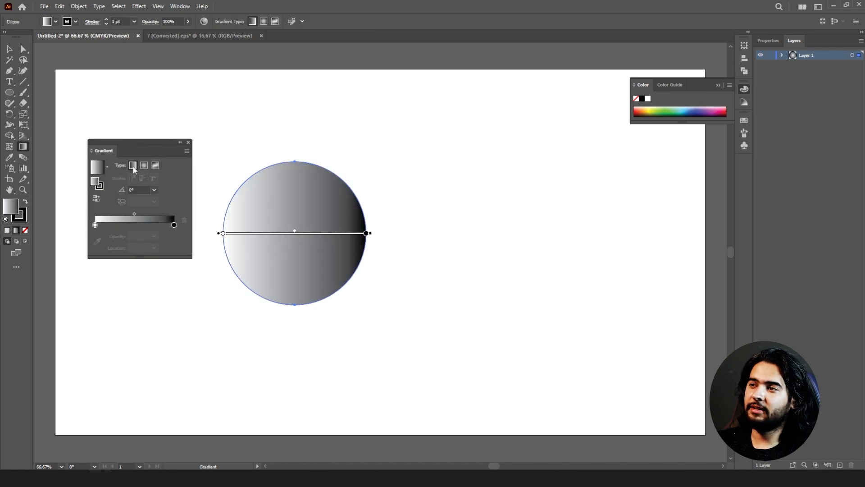
Try a 135° angle on the circle's linear gradient and settle on -30°.
left_click(94, 225)
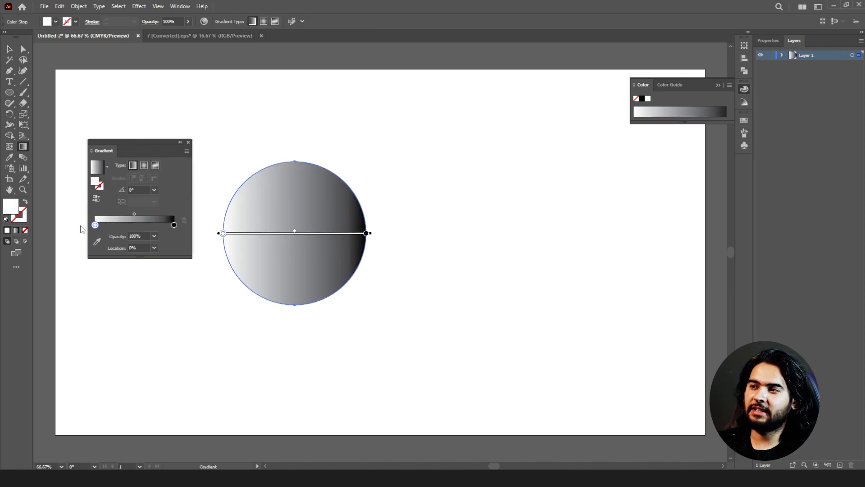
left_click(153, 190)
left_click(161, 248)
left_click(153, 190)
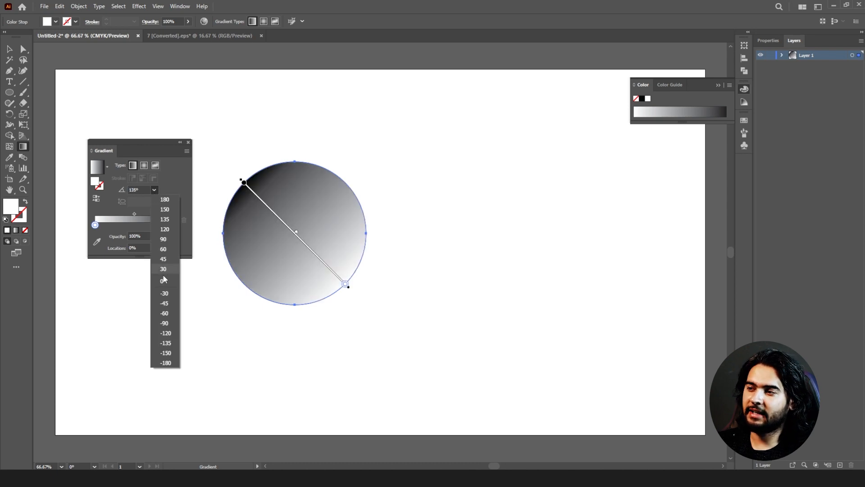
left_click(164, 291)
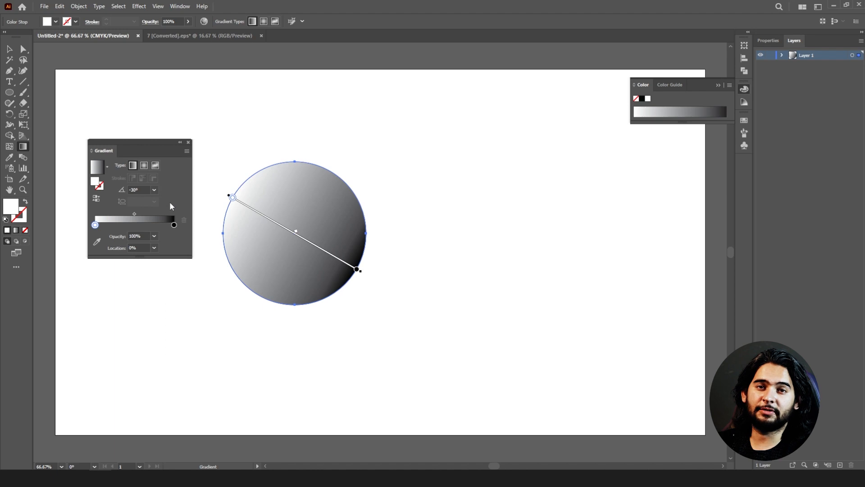
Open the white gradient stop's colour options and look through its swatches and Color Picker.
double_click(95, 225)
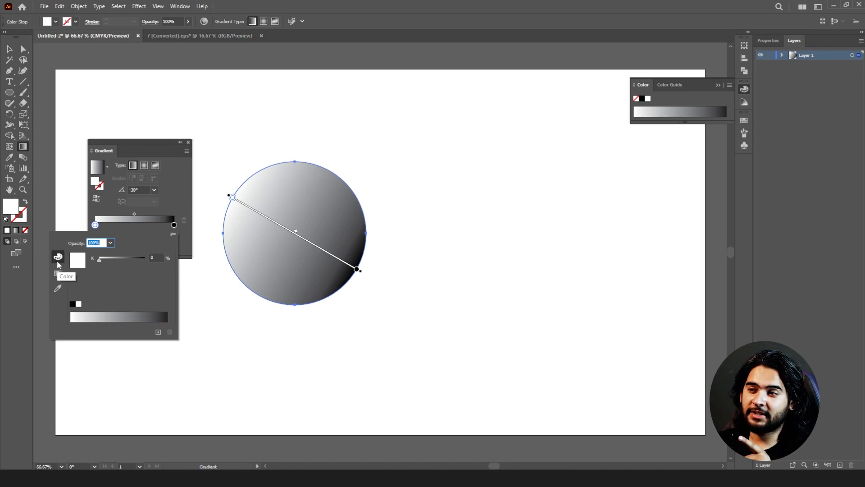
left_click(58, 273)
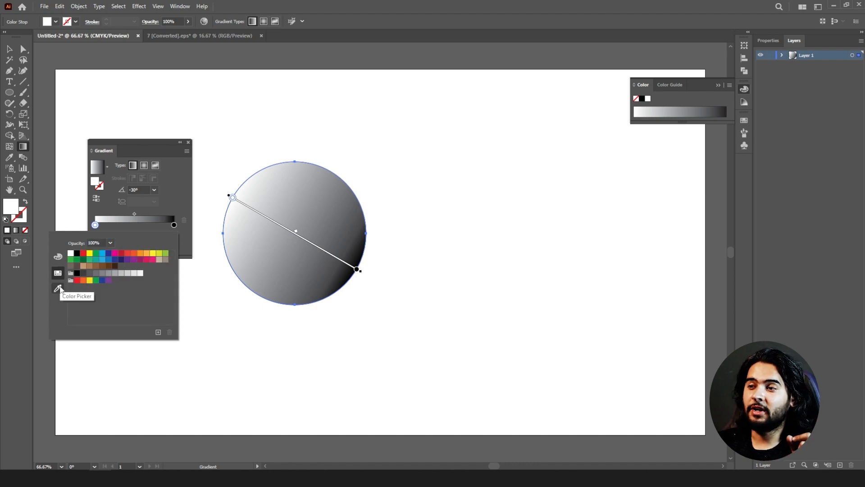
left_click(58, 289)
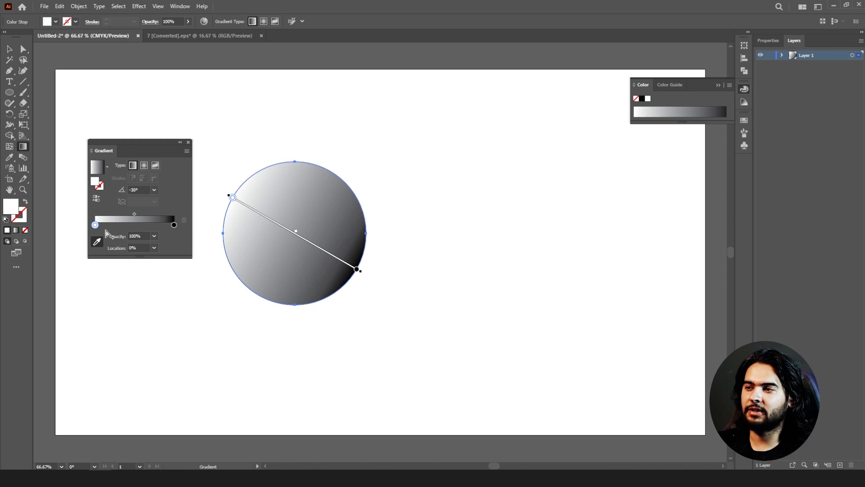
Try several colour swatches on the white gradient stop, including orange, purple and green, and settle on light blue.
left_click(96, 244)
left_click(132, 255)
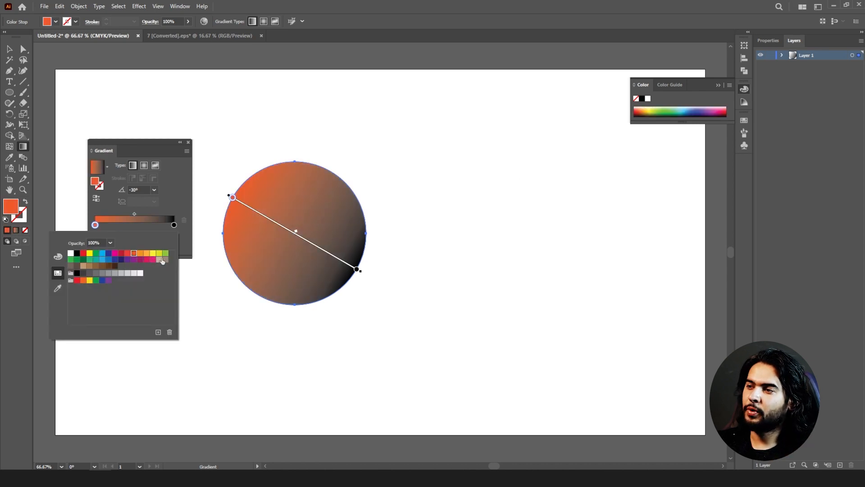
left_click(165, 258)
left_click(166, 254)
left_click(134, 260)
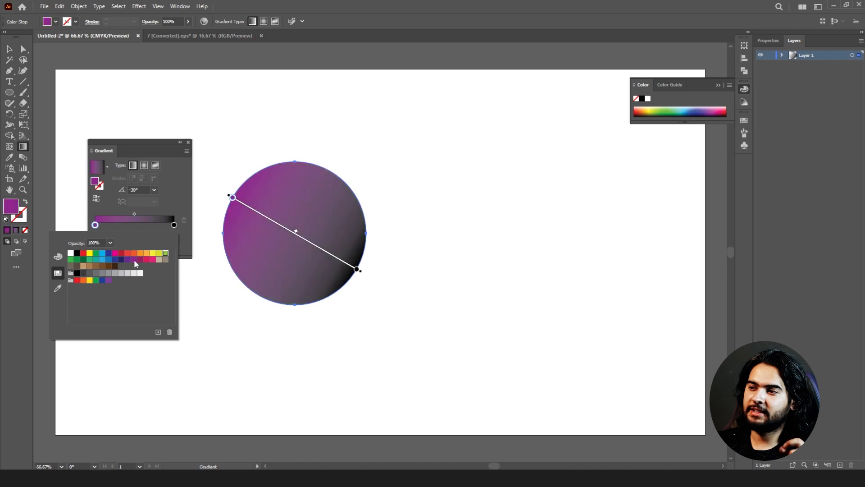
left_click(115, 260)
left_click(84, 260)
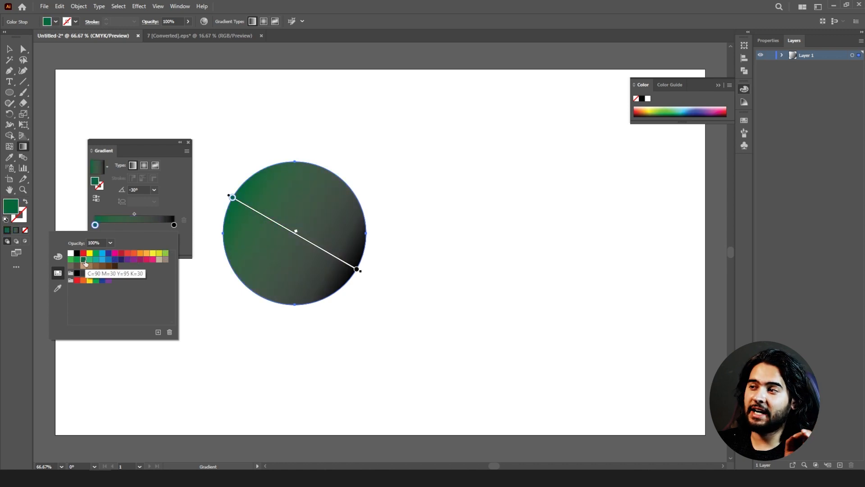
left_click(103, 260)
left_click(115, 260)
left_click(109, 260)
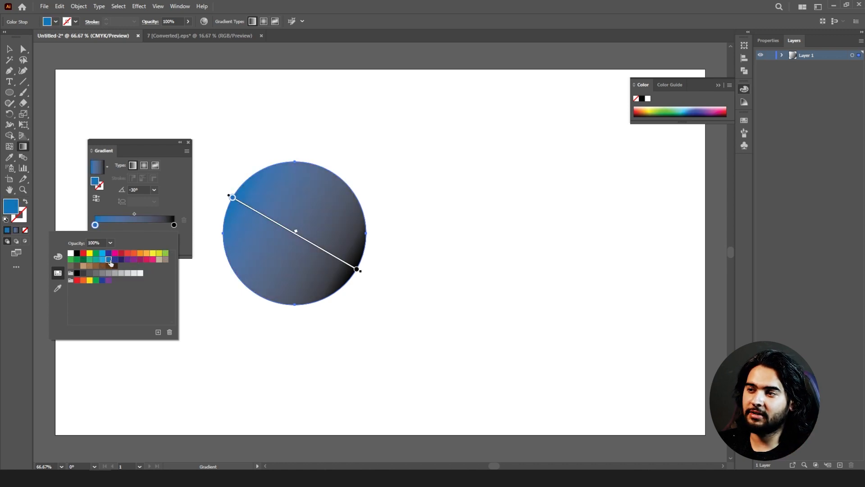
left_click(102, 260)
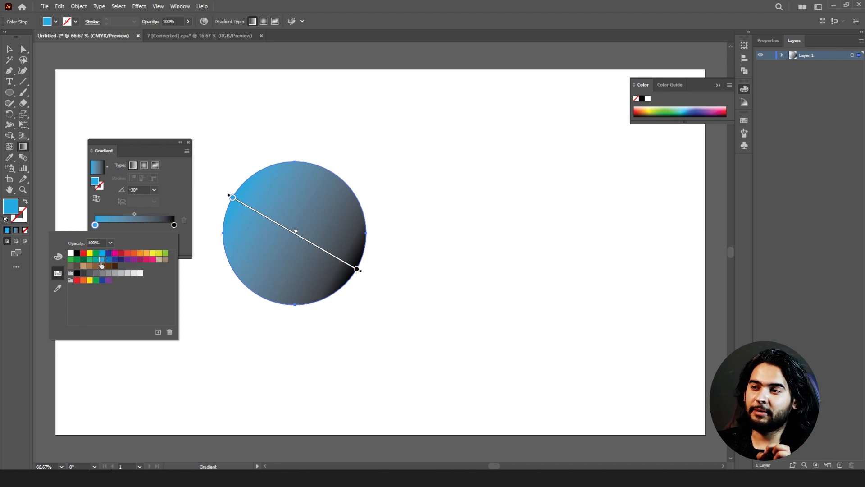
Try the Grayscale, RGB and HSB colour models on the light blue gradient stop and return it to CMYK.
left_click(57, 257)
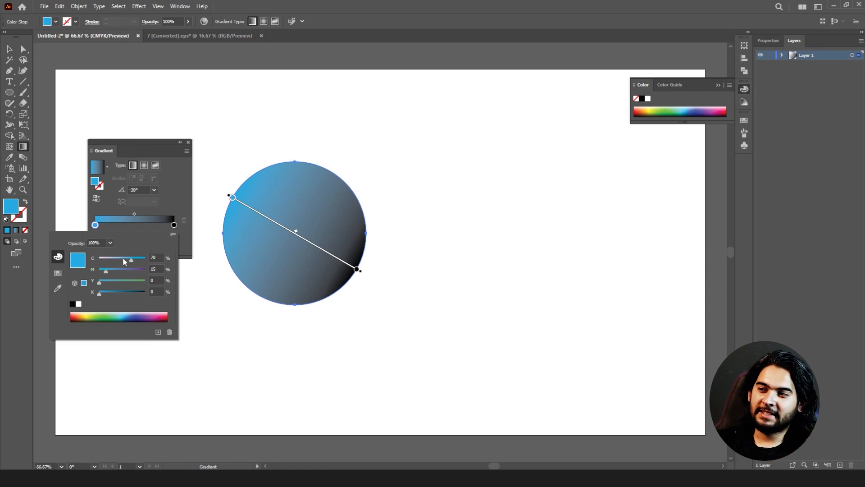
left_click(171, 234)
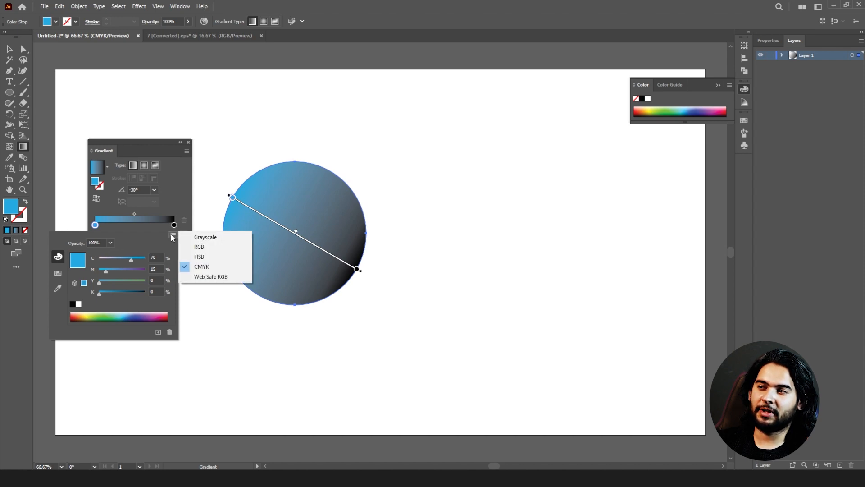
left_click(196, 239)
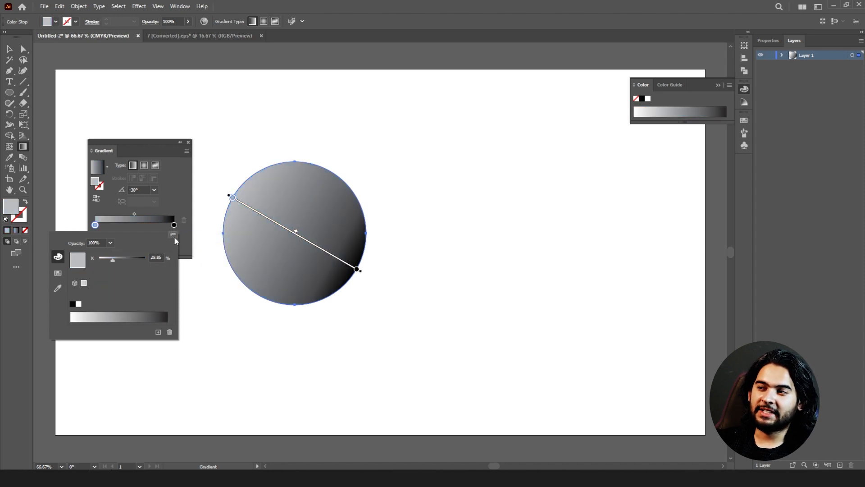
left_click(173, 234)
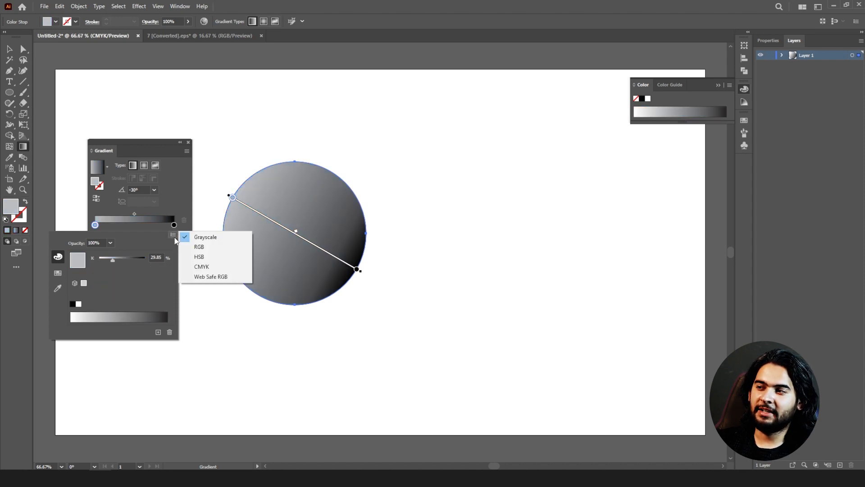
left_click(203, 249)
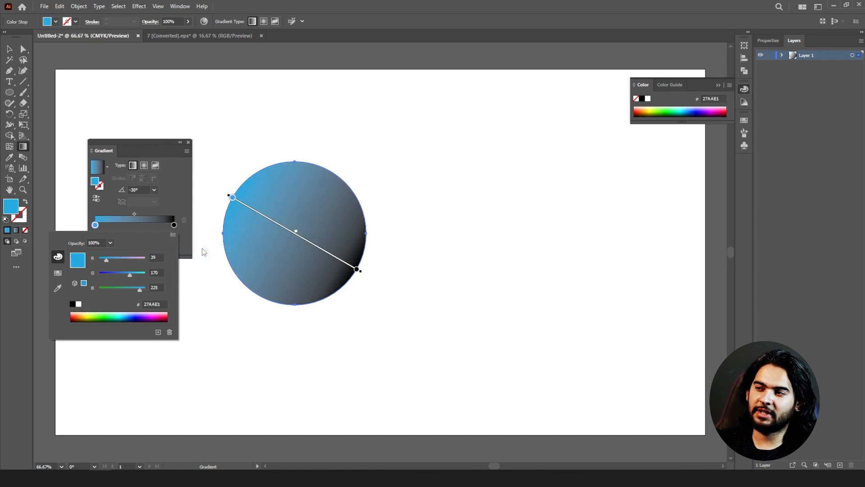
left_click(173, 234)
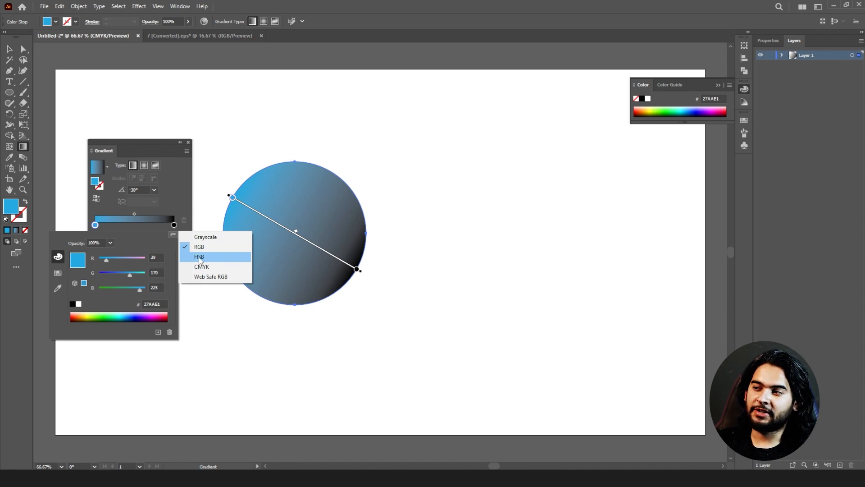
left_click(209, 256)
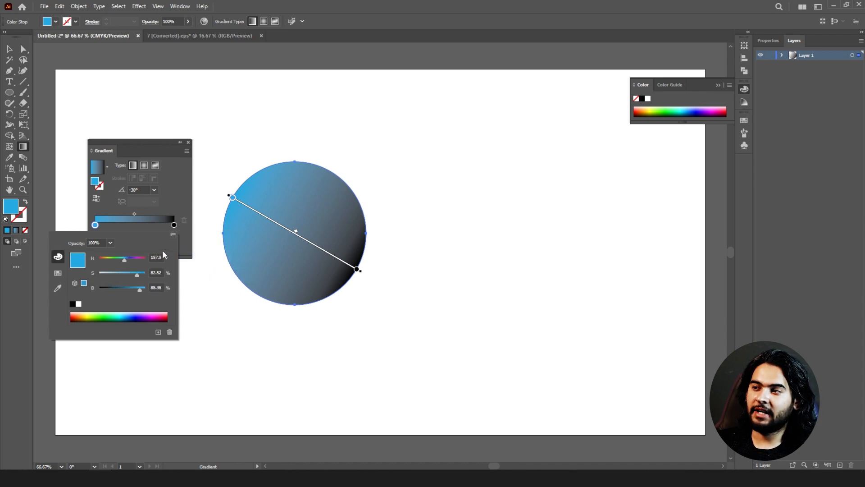
left_click(173, 235)
left_click(214, 267)
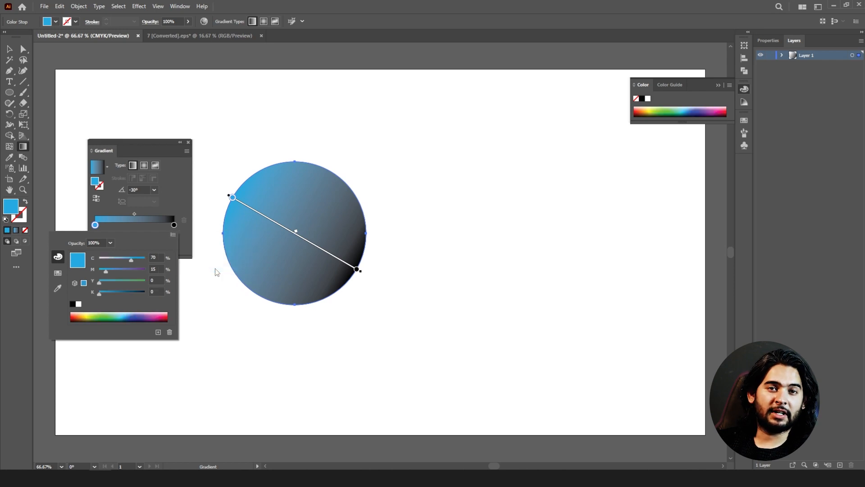
Switch the light blue gradient stop to HSB and set hue 201, saturation 100 and brightness 100.
left_click(173, 235)
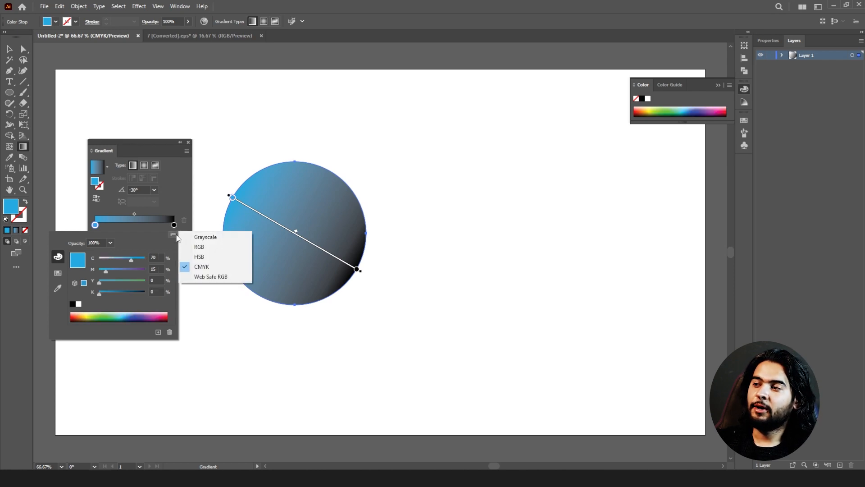
left_click(204, 257)
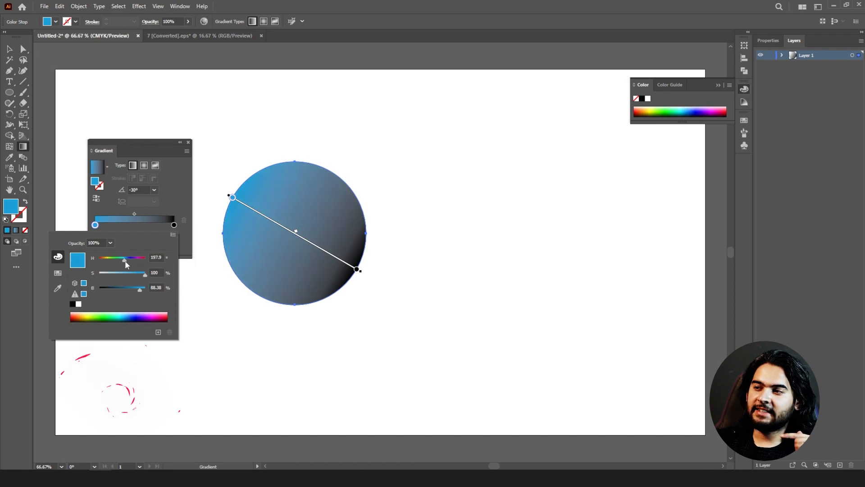
left_click_drag(125, 262, 146, 288)
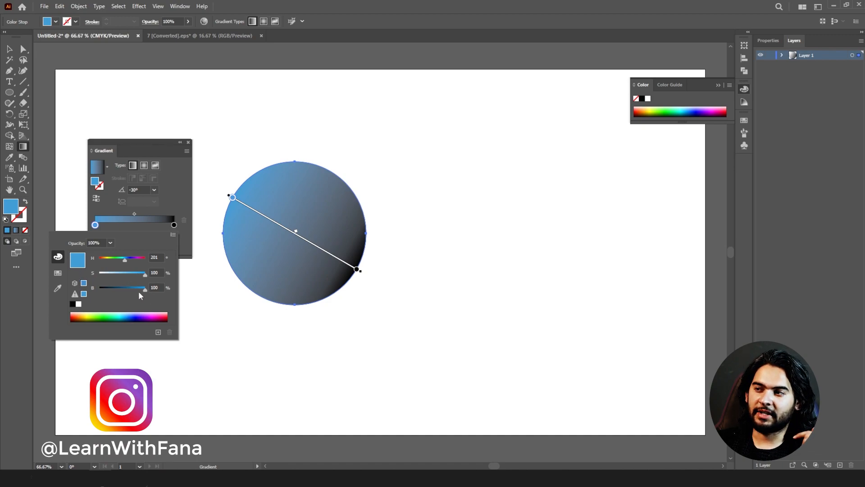
Switch the black gradient stop to HSB and make it dark blue with hue 201, saturation 100 and brightness 57.
left_click(176, 230)
double_click(174, 225)
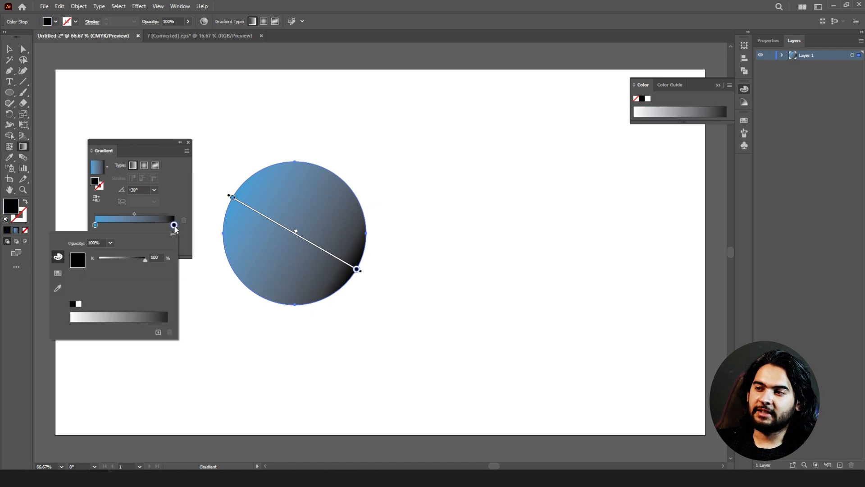
left_click(172, 233)
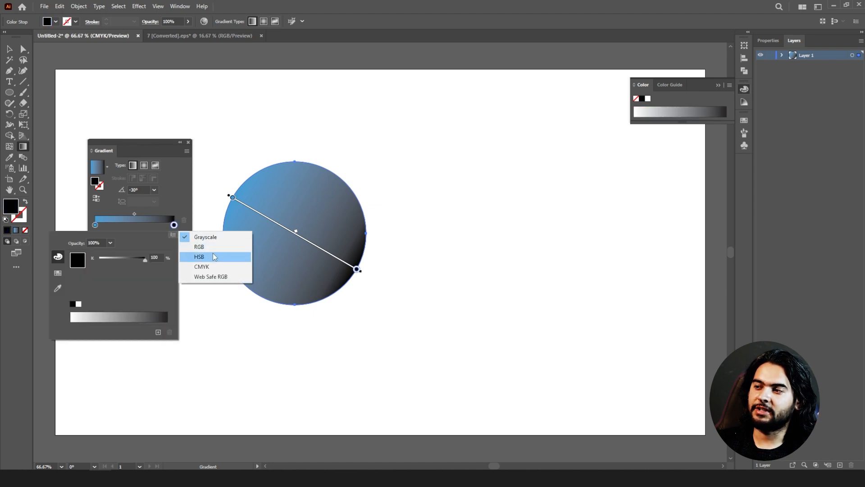
left_click(214, 256)
mouse_move(111, 288)
left_mouse_down()
mouse_move(191, 290)
mouse_move(128, 289)
left_mouse_up()
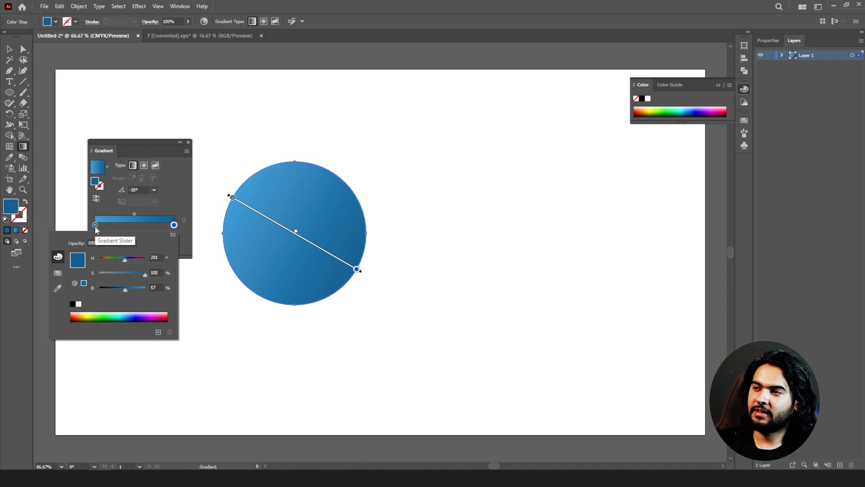
Lighten the circle's lighter blue gradient stop, and slide the gradient midpoint to about 20% and finally to about 85%.
double_click(95, 226)
left_click_drag(129, 275, 143, 291)
left_click(168, 199)
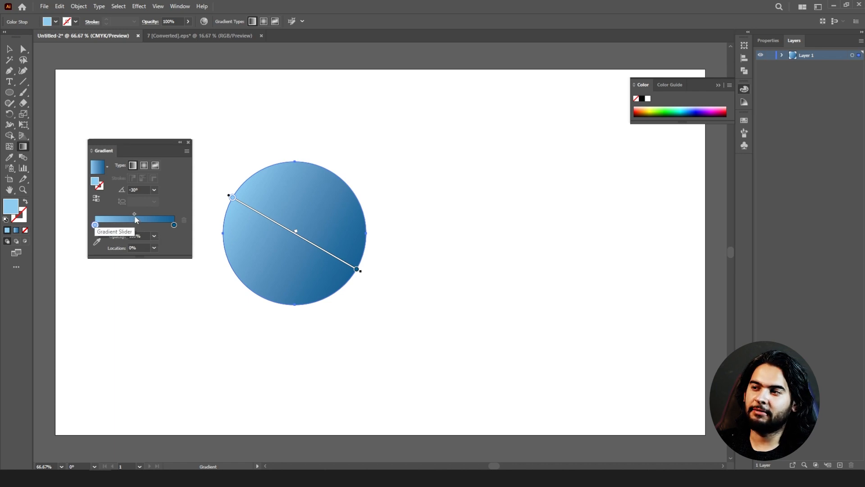
left_click_drag(135, 215, 110, 214)
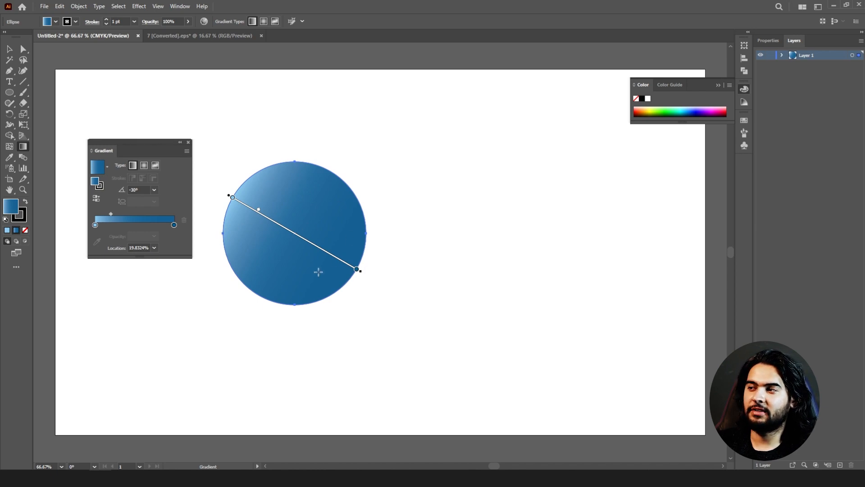
mouse_move(258, 209)
left_mouse_down()
mouse_move(303, 235)
mouse_move(270, 203)
mouse_move(341, 257)
left_mouse_up()
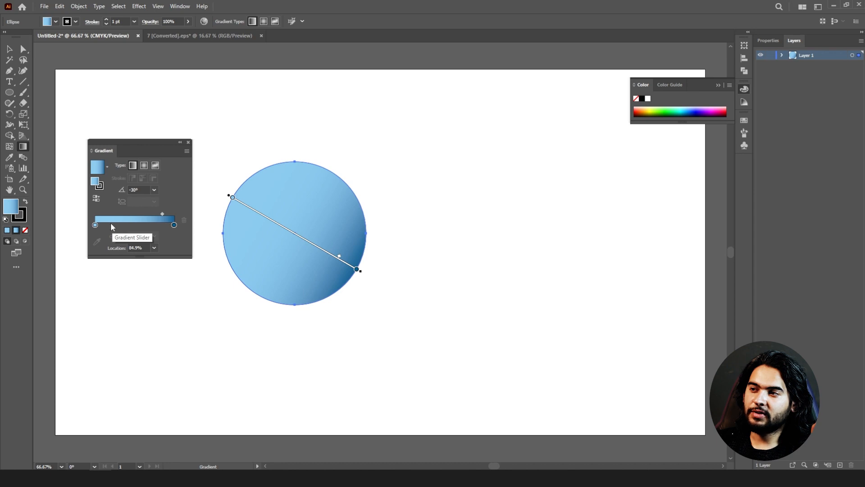
Add a middle gradient stop, try it in red with hue 344, saturation 100 and brightness 100, and settle on turquoise at about 51%.
left_click(111, 225)
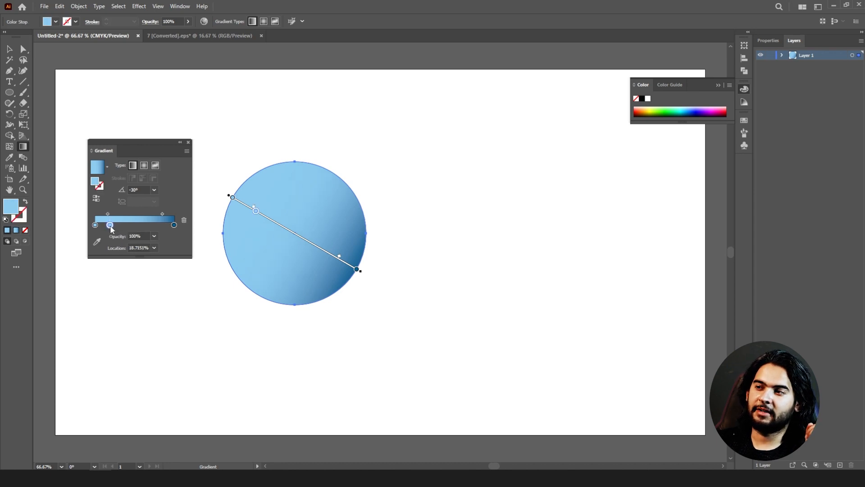
double_click(110, 225)
left_click(131, 259)
left_click_drag(130, 275, 142, 260)
left_click_drag(143, 290, 146, 290)
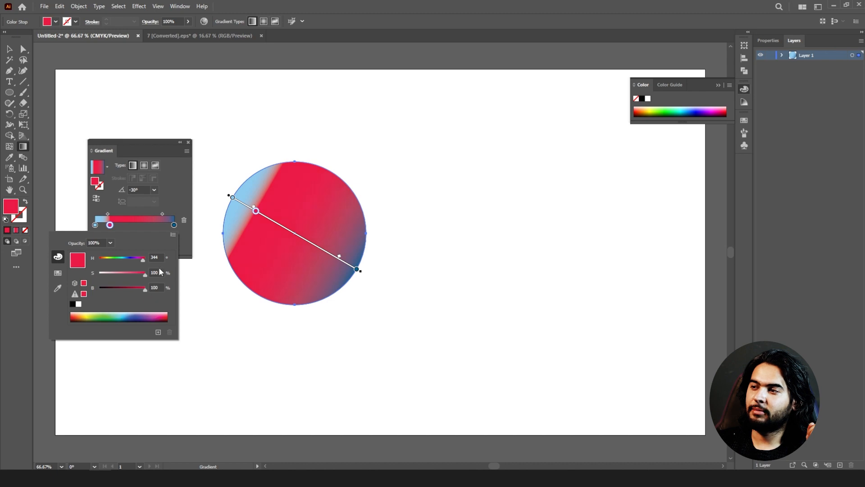
left_click(170, 199)
left_click_drag(162, 214, 135, 225)
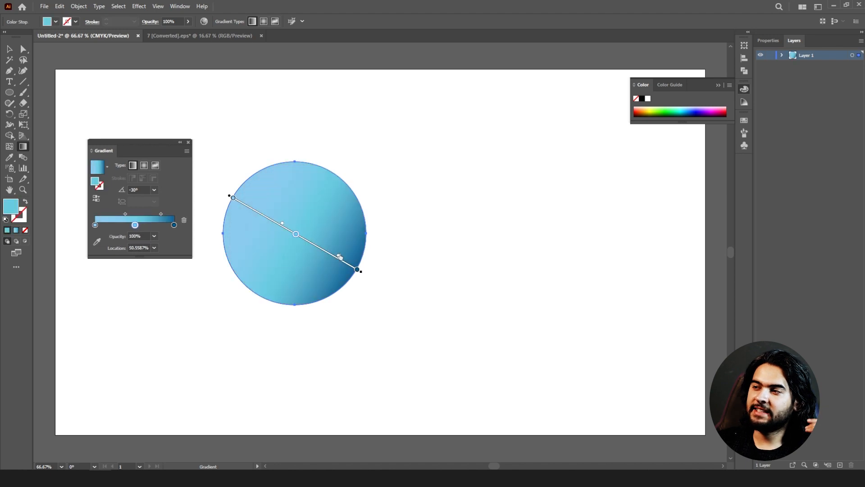
Switch the circle's gradient to radial and reduce it to two stops with the midpoint at about 57%.
left_click(145, 166)
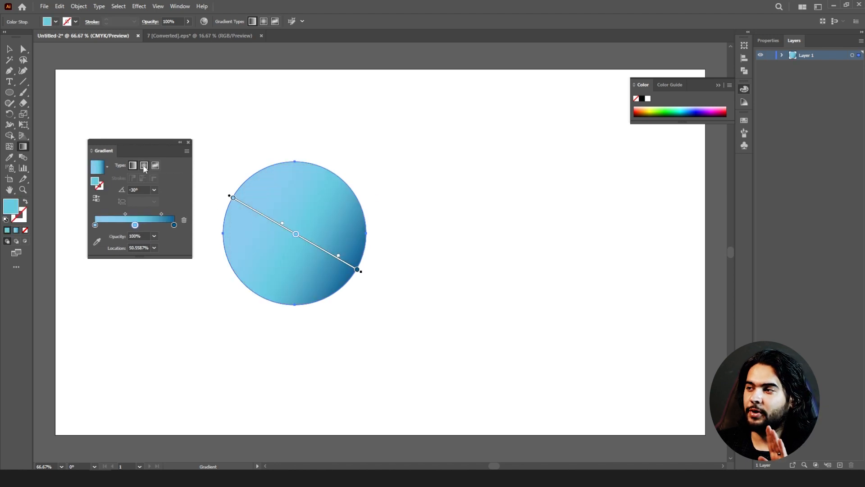
mouse_move(323, 231)
left_mouse_down()
mouse_move(306, 231)
mouse_move(366, 232)
mouse_move(352, 230)
left_mouse_up()
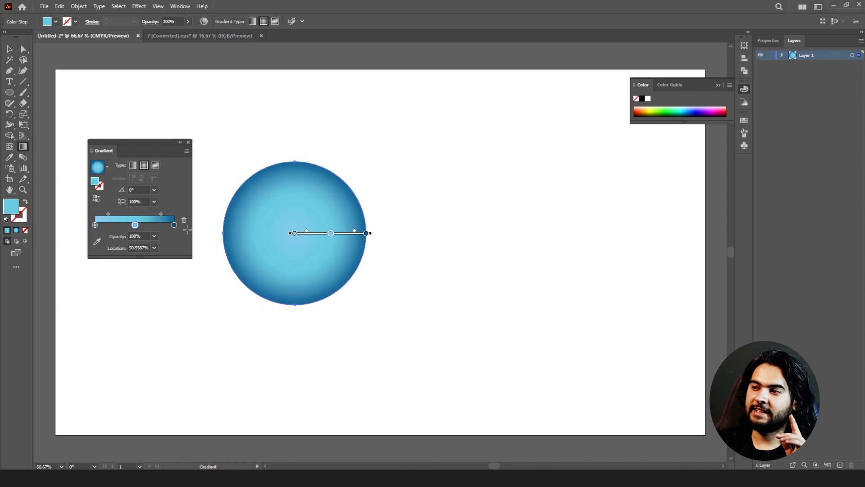
left_click_drag(139, 230, 138, 255)
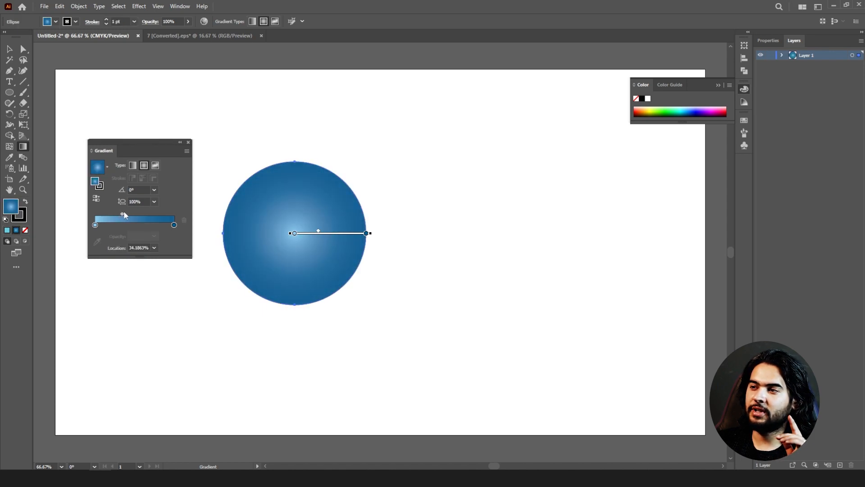
left_click_drag(141, 216, 140, 216)
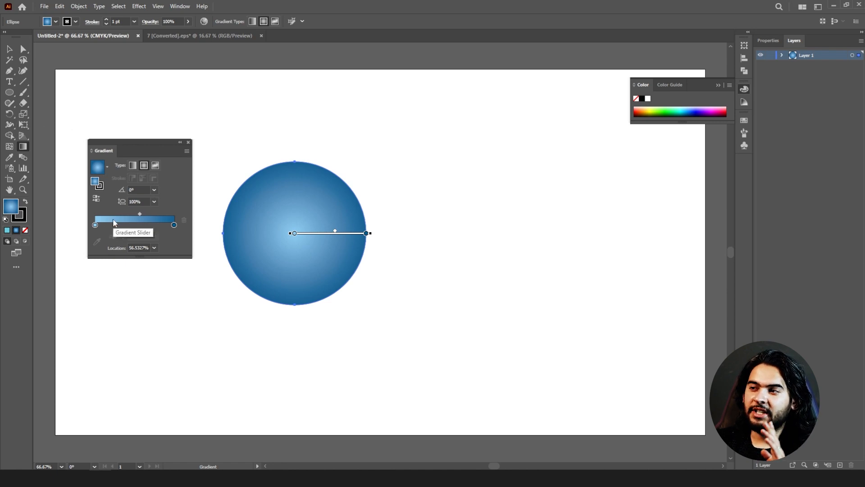
Extend the radial gradient past the circle's edge and redraw it across the circle with its centre off-centre.
left_click_drag(372, 233, 404, 235)
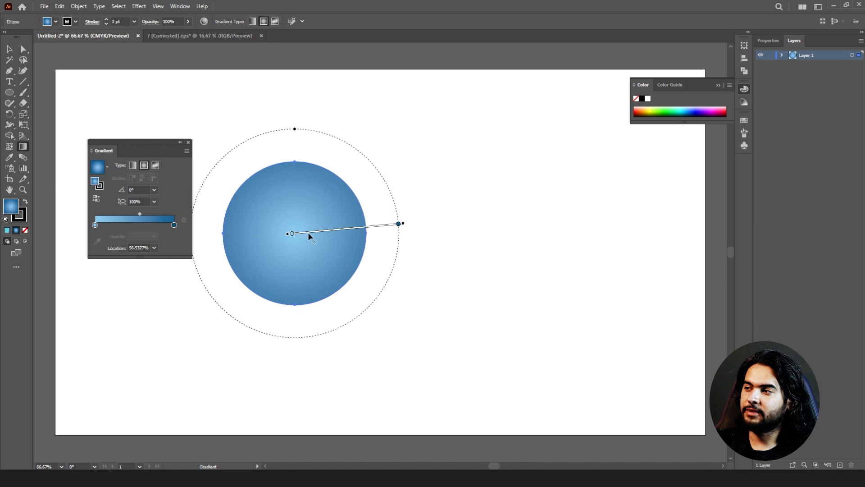
mouse_move(314, 235)
left_mouse_down()
mouse_move(356, 250)
mouse_move(272, 220)
mouse_move(247, 221)
mouse_move(328, 248)
left_mouse_up()
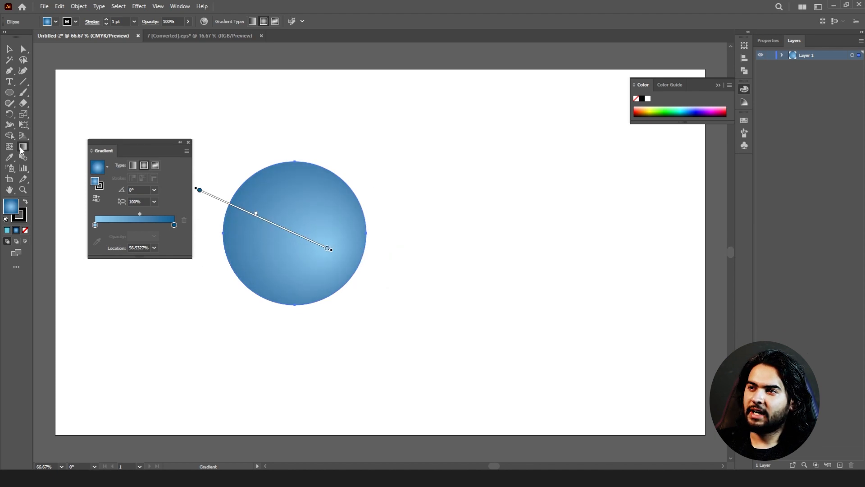
left_click_drag(239, 172, 358, 237)
left_click_drag(438, 153, 239, 253)
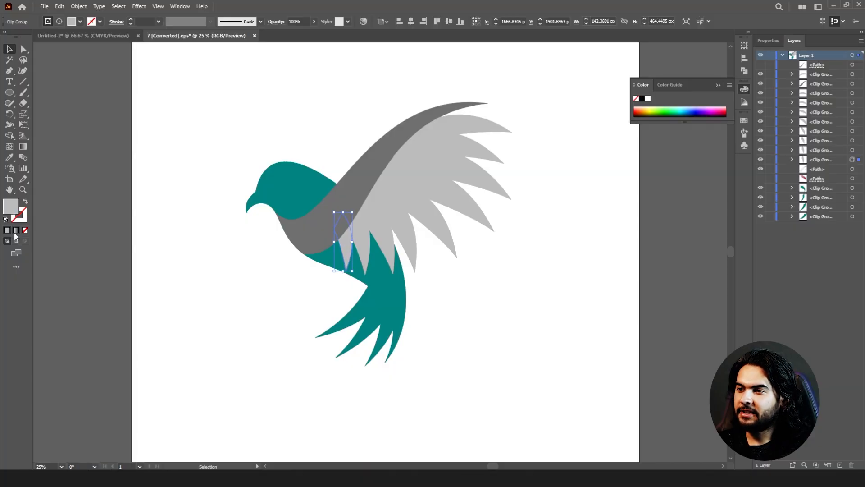
In 7 [Converted].eps, fill the bird's smallest inner wing feather with the white-to-black linear gradient and redraw it at about 73°.
left_click(16, 232)
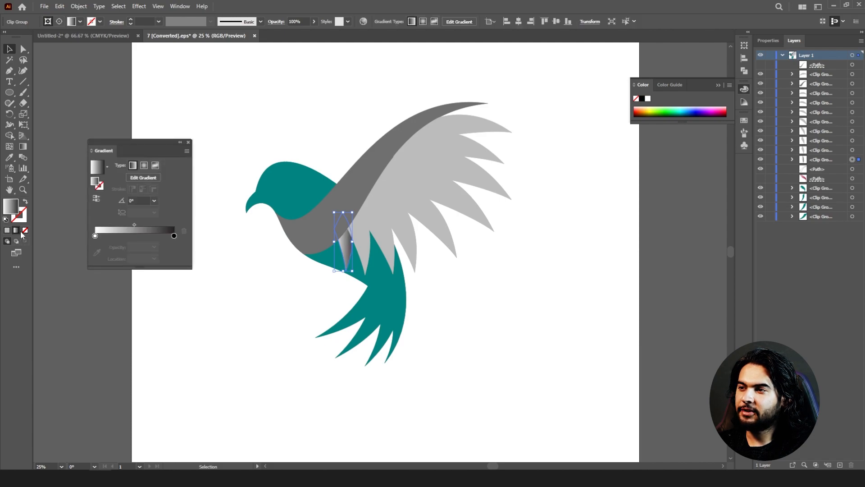
left_click(23, 146)
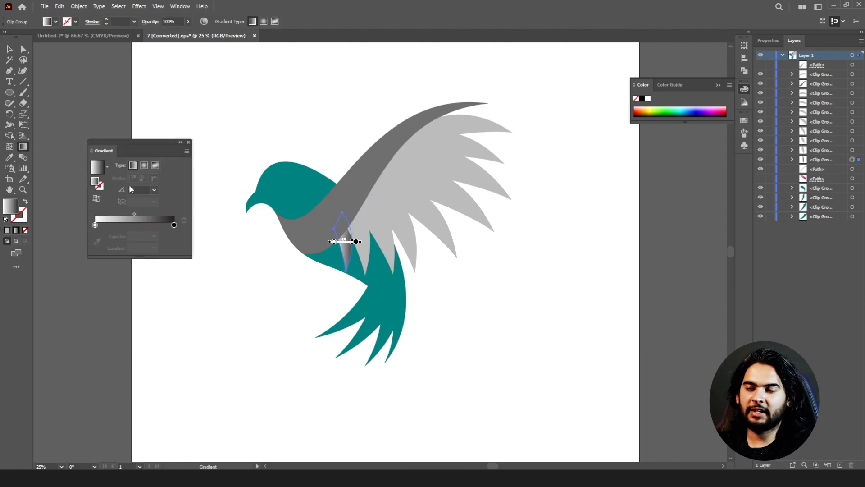
left_click_drag(328, 221, 337, 234)
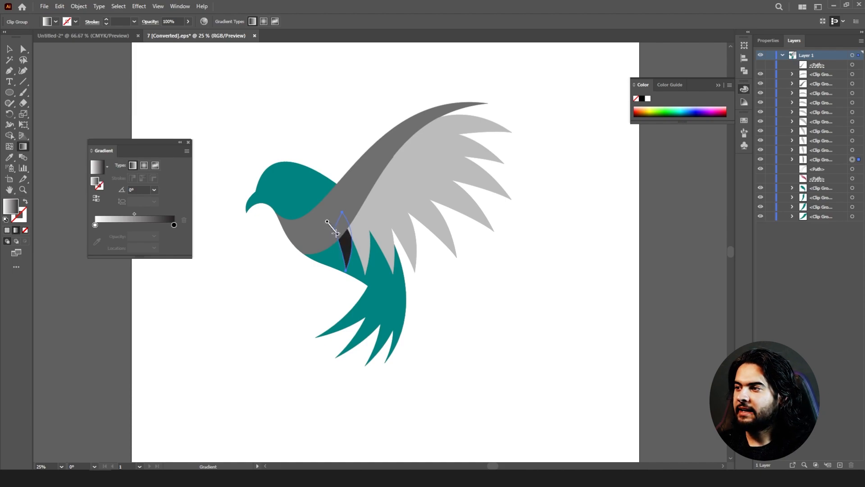
left_click_drag(337, 279, 344, 250)
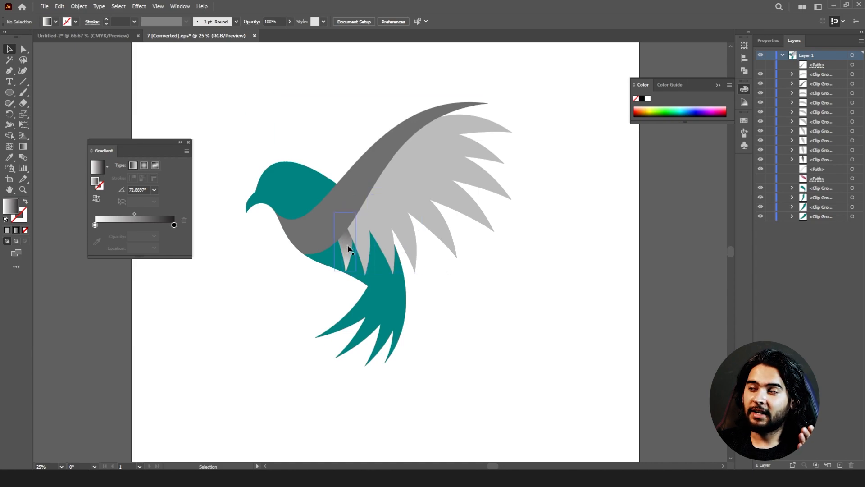
Try copying the head's teal fill onto the dark grey wing band with the Eyedropper, and undo it.
left_click(319, 231)
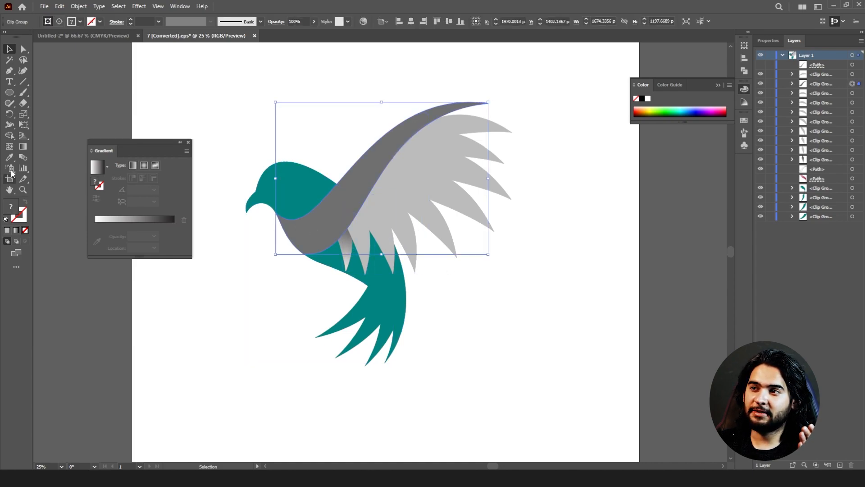
left_click(9, 158)
left_click(288, 173)
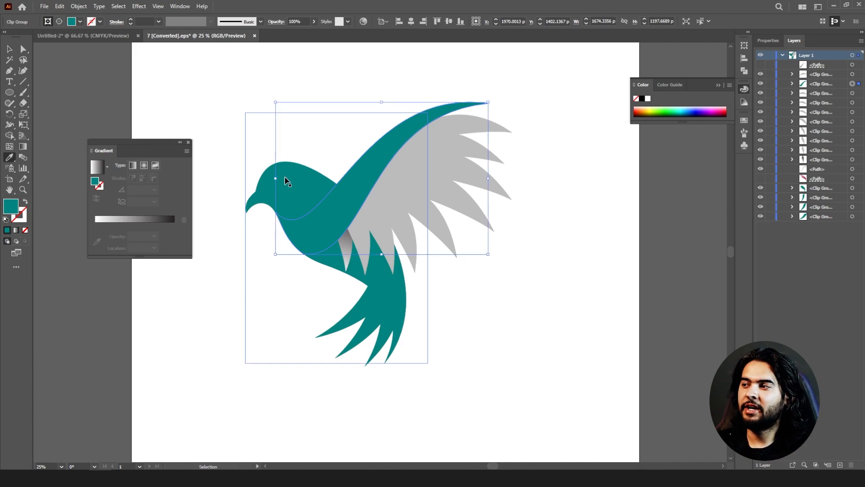
key("ctrl+z")
Fill the second small inner wing feather with the white-to-black linear gradient.
left_click(363, 246)
key("ctrl+z")
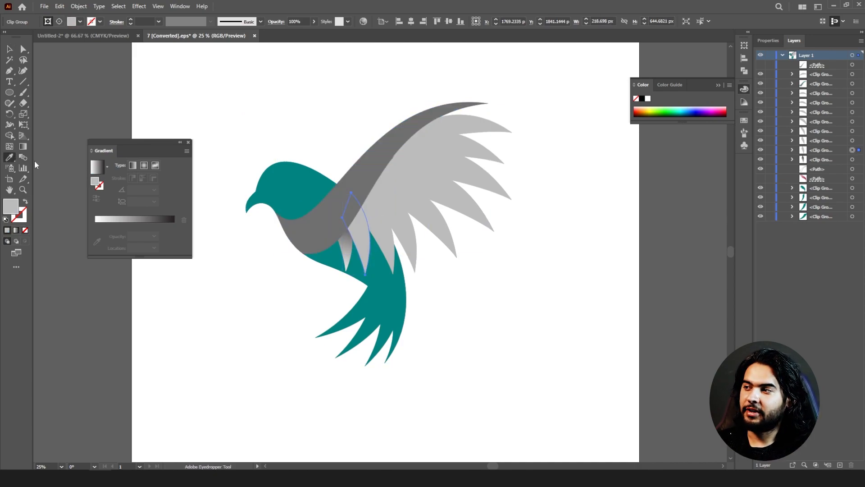
key("period")
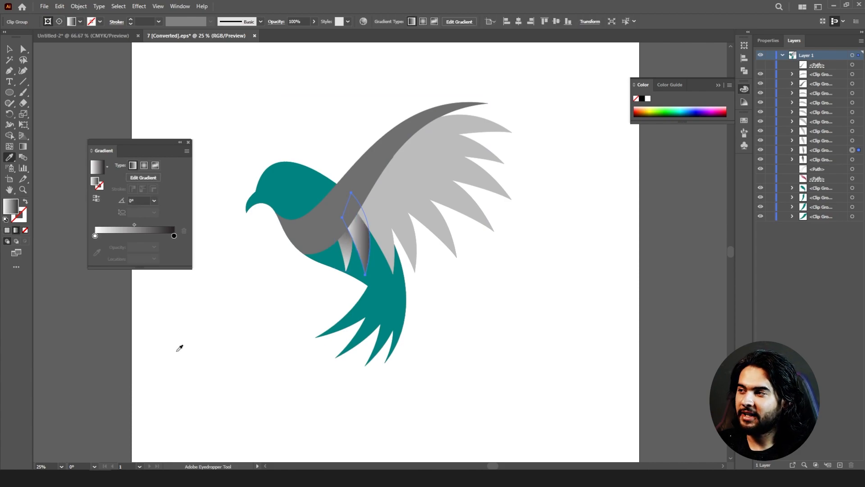
left_click(8, 48)
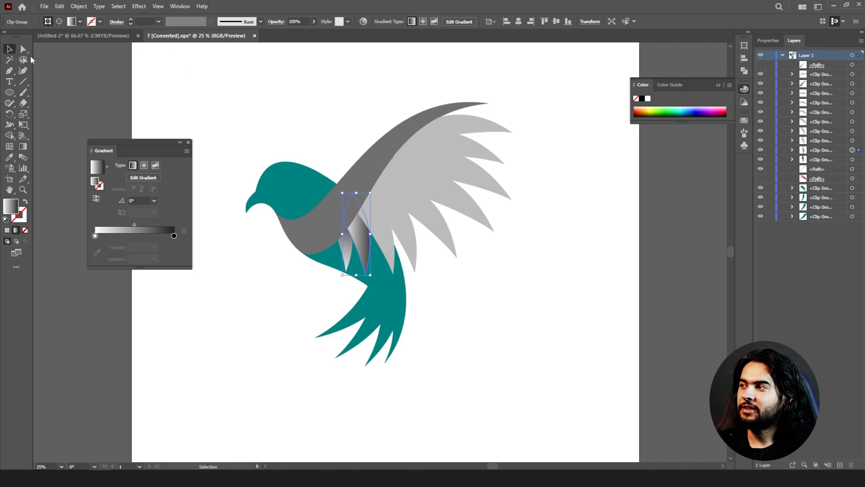
Select the seven remaining light grey wing feathers and copy the small feather's gradient onto them with the Eyedropper.
left_click(481, 127)
left_click(472, 145, "shift")
left_click(460, 167, "shift")
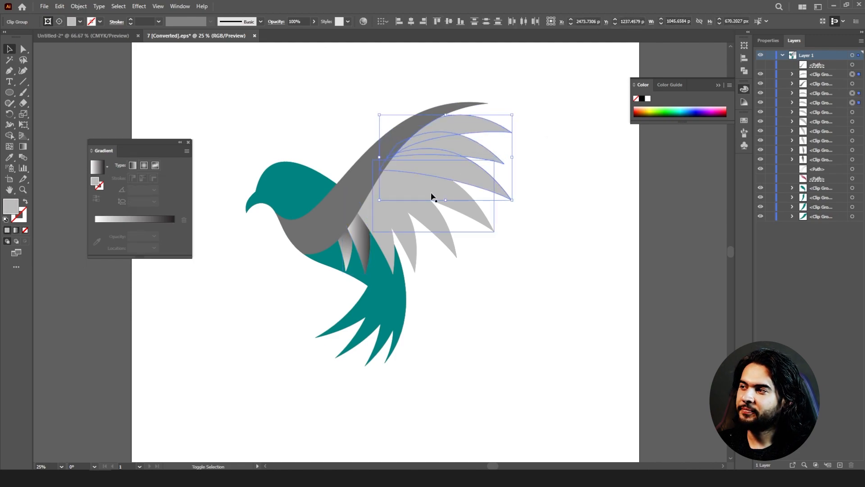
left_click(432, 194, "shift")
left_click(418, 207, "shift")
left_click(398, 214, "shift")
left_click(381, 223, "shift")
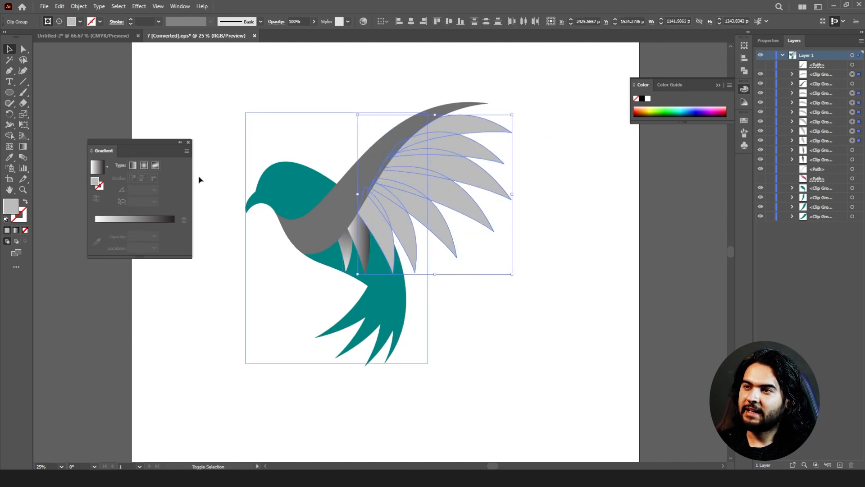
left_click(9, 158)
left_click(347, 255)
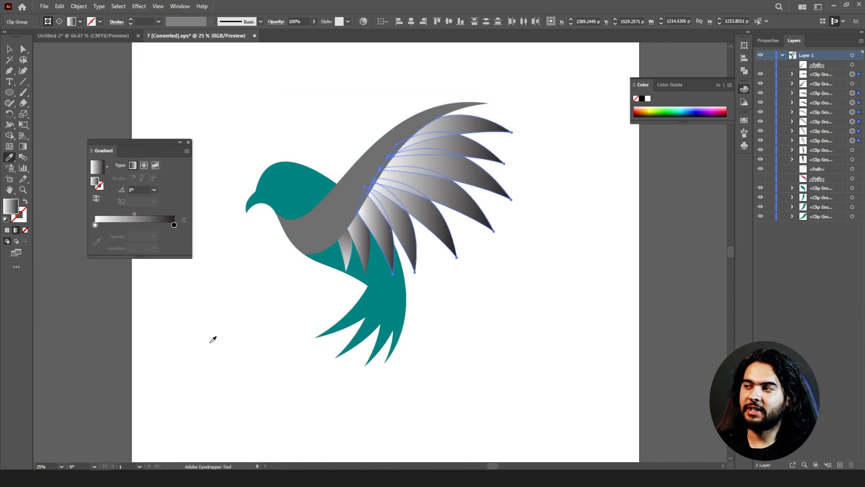
Redraw one shared gradient upward across all seven selected wing feathers at about 76°, and deselect them.
left_click(10, 49)
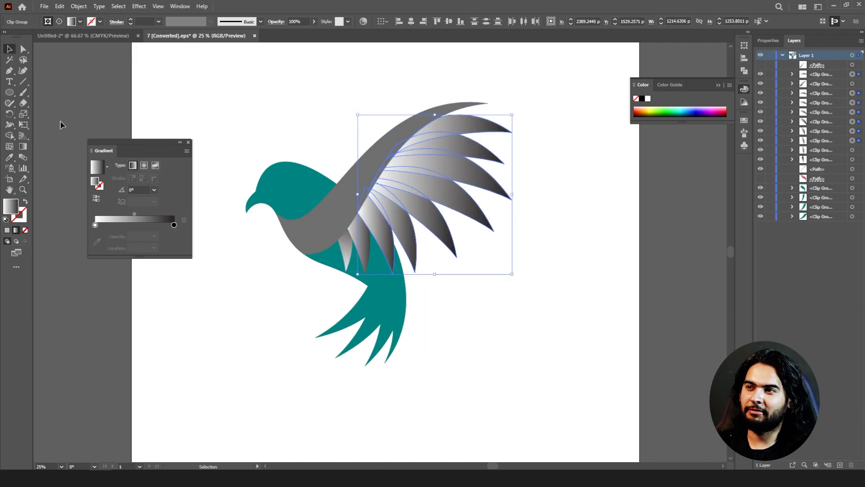
left_click(22, 147)
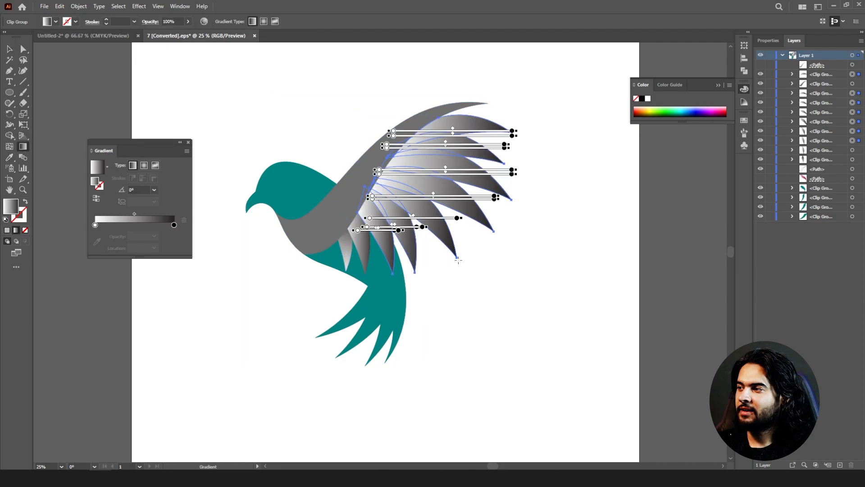
left_click_drag(431, 297, 481, 77)
key("v")
key("ctrl+shift+a")
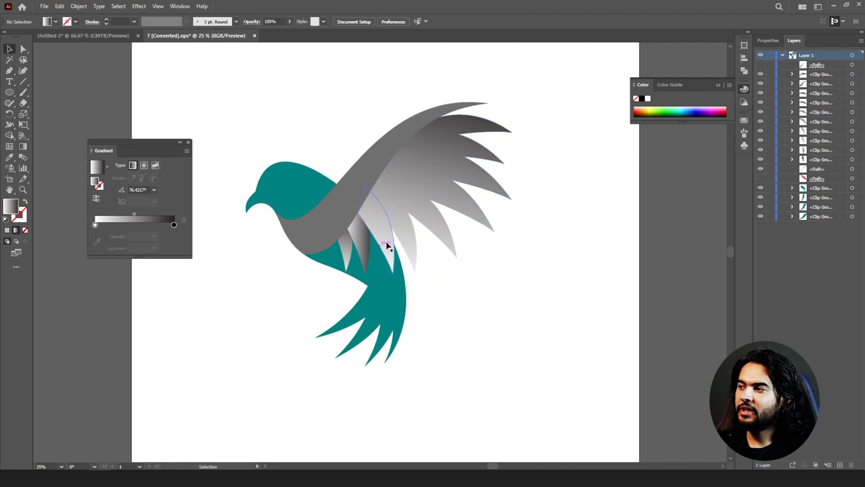
Redraw the gradient on the innermost of the seven large feathers, running upward from its tip at about 87°.
left_click(390, 247)
key("g")
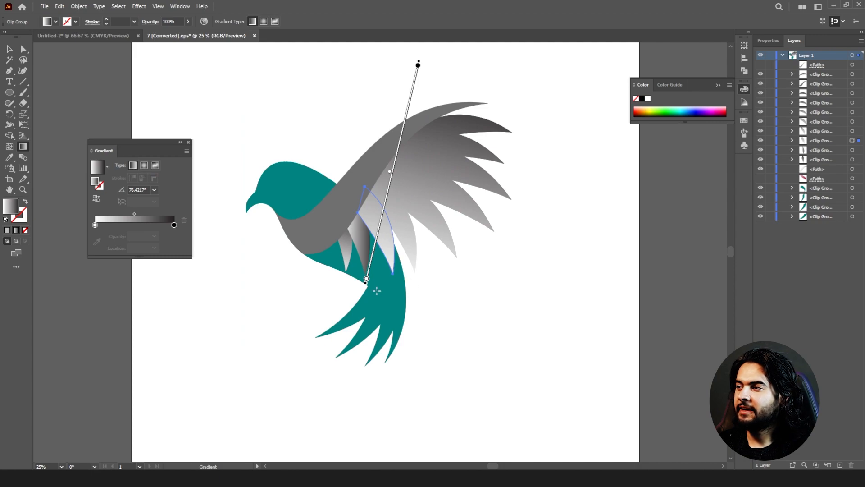
mouse_move(376, 292)
left_mouse_down()
mouse_move(377, 147)
mouse_move(392, 145)
left_mouse_up()
left_click_drag(376, 270, 381, 166)
left_click(9, 50)
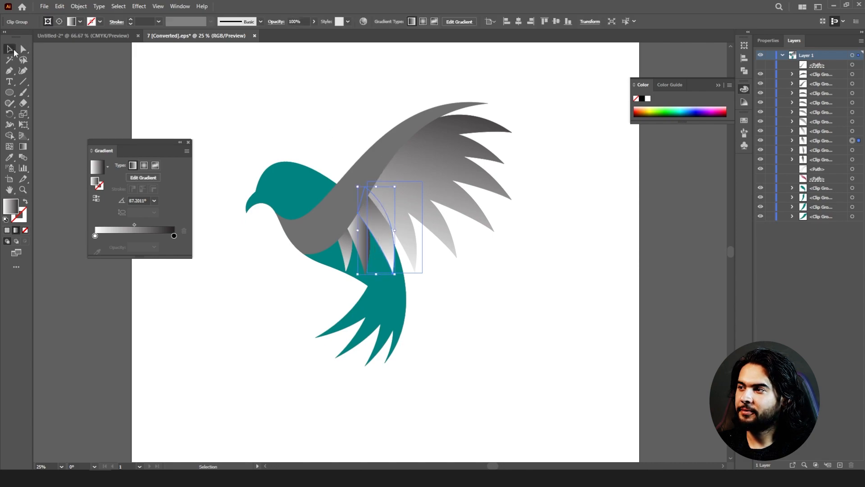
Redraw the gradient separately on each of the other six large wing feathers, from light outer edges to darker inner areas.
left_click(401, 220)
key("g")
left_click_drag(413, 272, 403, 150)
left_click(428, 212, "ctrl")
left_click_drag(446, 268, 404, 177)
left_click(460, 195, "ctrl")
left_click_drag(486, 250, 408, 90)
left_click(485, 183, "ctrl")
left_click_drag(507, 230, 454, 66)
left_click(480, 151, "ctrl")
left_click_drag(483, 164, 439, 87)
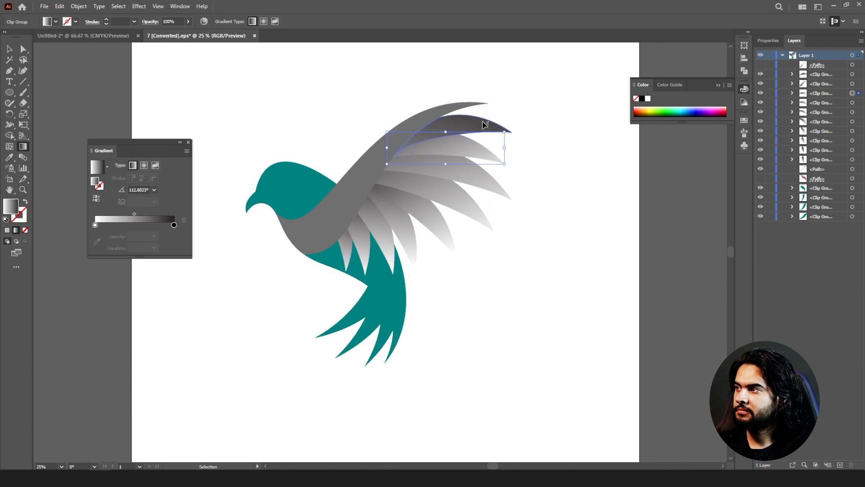
left_click(485, 125, "ctrl")
left_click_drag(511, 183, 379, 77)
Fill the dark grey wing band with the white-to-black gradient and redraw it upward from the belly to the wing tip.
left_click(329, 232, "ctrl")
left_click(16, 230)
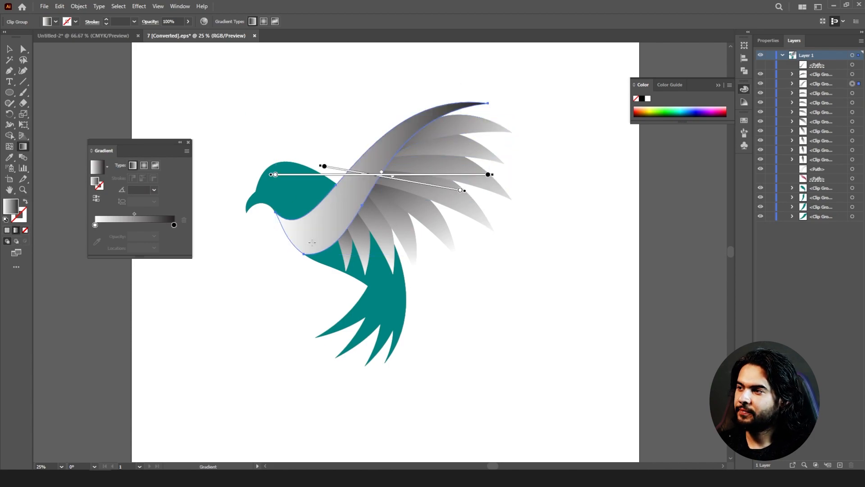
left_click_drag(363, 269, 411, 40)
Fill the bird's teal head and body with the white-to-black gradient angled at about 108°.
left_click_drag(394, 251, 358, 136)
left_click(295, 225, "ctrl")
left_click(15, 230)
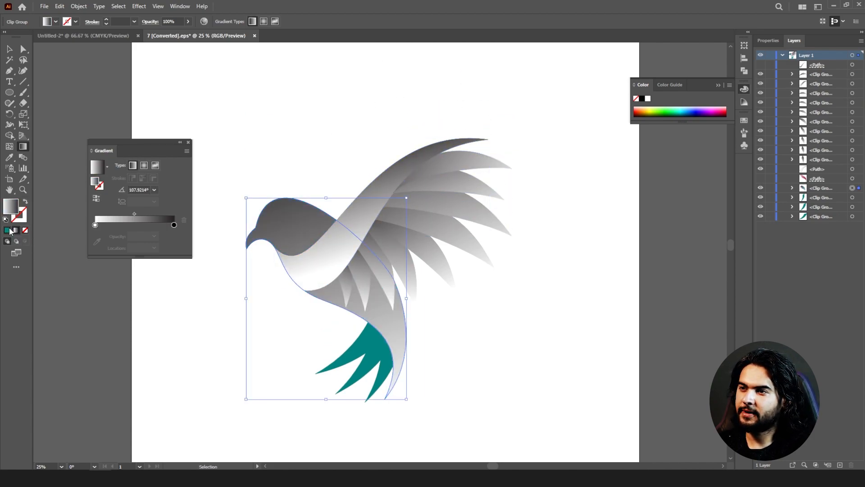
Switch the body gradient's white stop to HSB and make it red with hue 360, saturation 100 and brightness about 96.
double_click(95, 228)
left_click(173, 235)
left_click(192, 257)
left_click_drag(100, 274, 147, 275)
left_click_drag(122, 260, 148, 261)
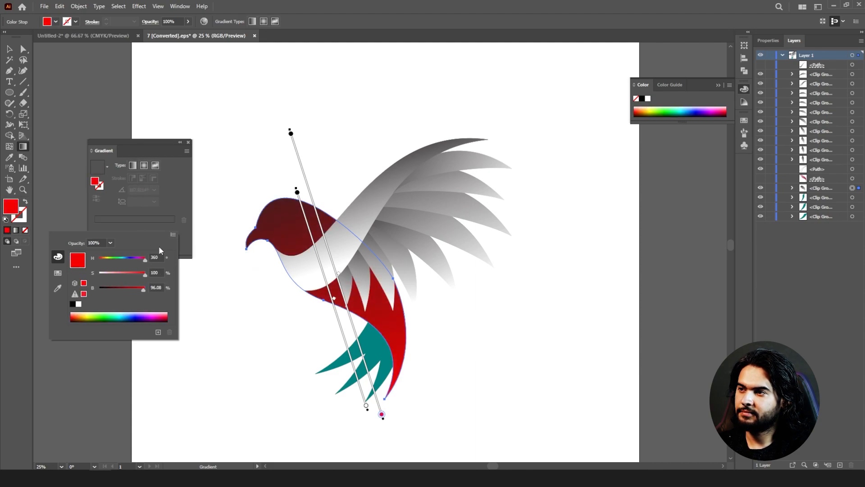
Reselect the bird's body and redraw its red-to-black gradient diagonally at about 44°.
key("v")
left_click(291, 186)
left_click(290, 216)
left_click(16, 230)
double_click(95, 236)
left_click(173, 245)
left_click(192, 268)
left_click_drag(99, 286, 147, 283)
key("g")
left_click_drag(283, 315, 409, 196)
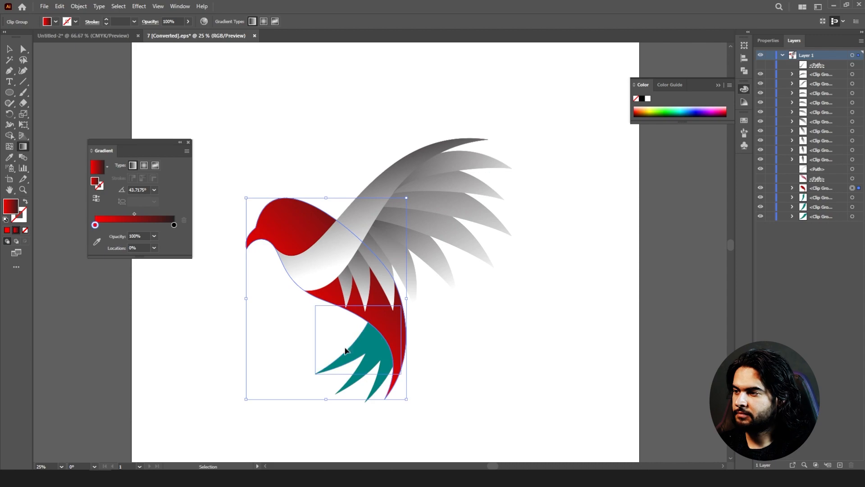
Select the three teal tail feathers, copy the body's red-to-black gradient onto them with the Eyedropper, and deselect.
key("v")
scroll(307, 353, "left", 1)
left_click_drag(313, 352, 383, 400)
key("i")
left_click(309, 242)
key("v")
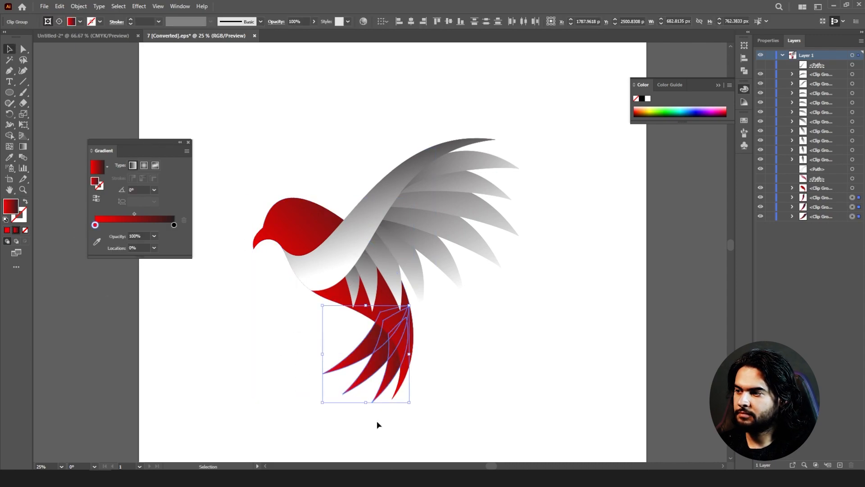
left_click(378, 424)
scroll(483, 323, "up", 2)
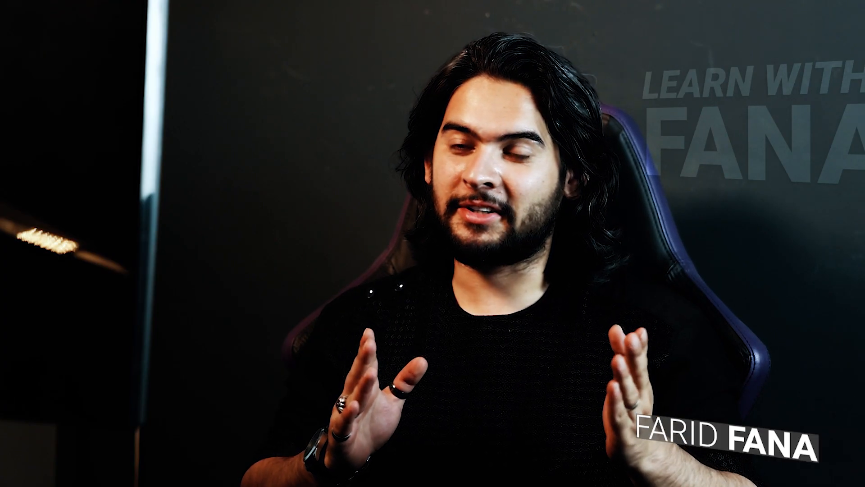